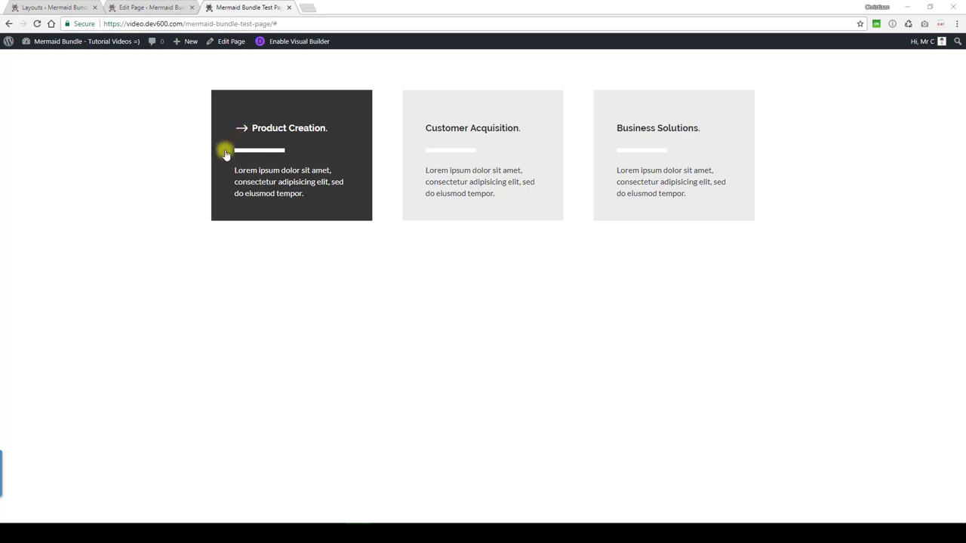
Return from the live test page to the Edit Page tab showing the three blurb columns.
{"action": "left_click", "coordinate": [160, 7]}
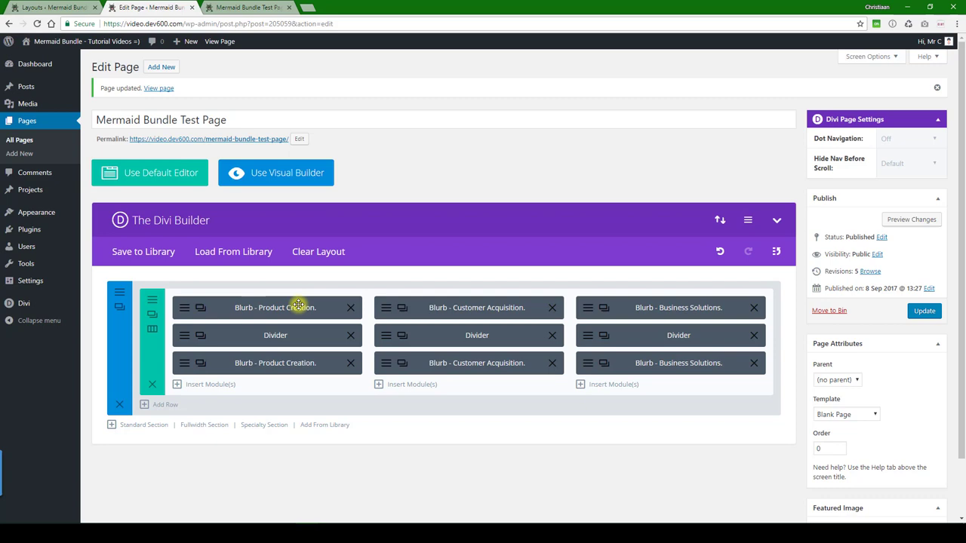
{"action": "left_click", "coordinate": [255, 8]}
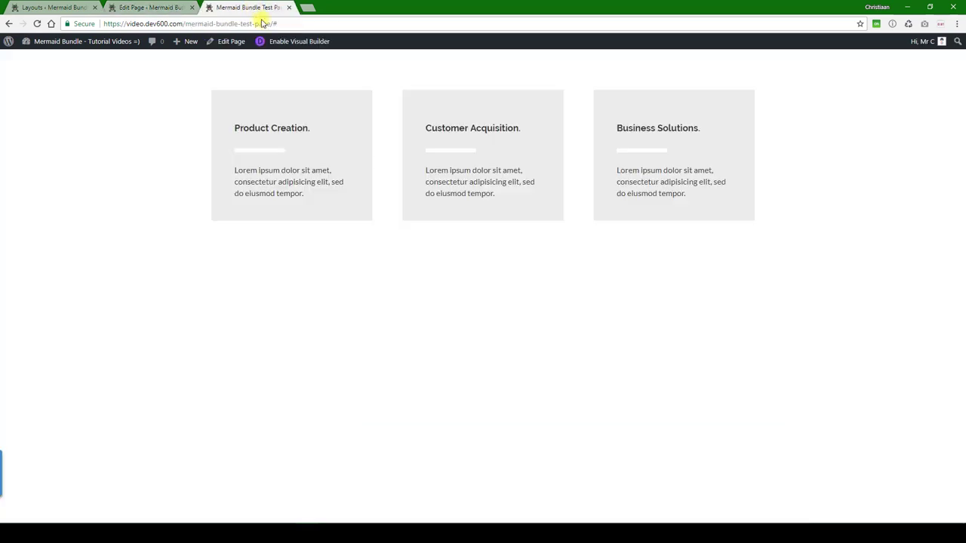
{"action": "left_click", "coordinate": [160, 7]}
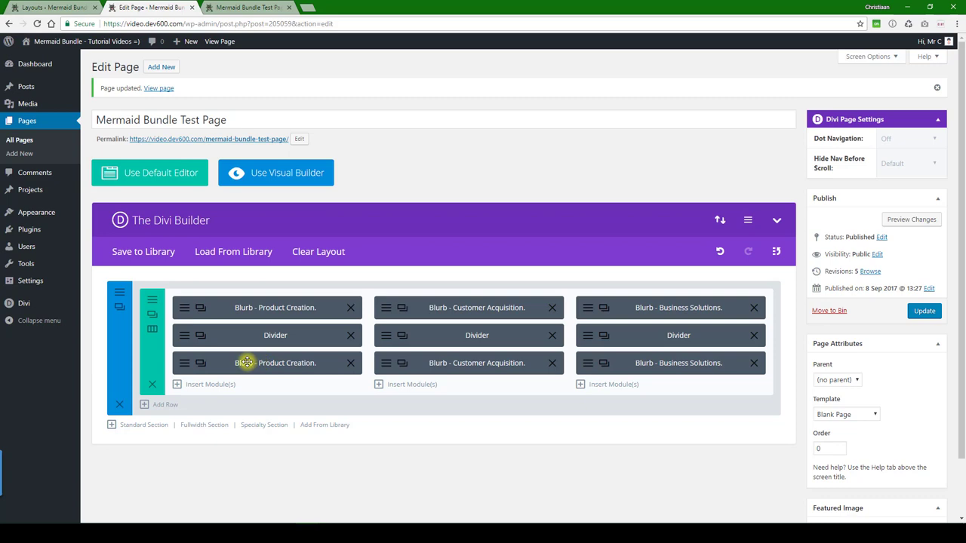
Paste a green hex value into the Product Creation blurb's Header Text Color under Design.
{"action": "left_click", "coordinate": [241, 307]}
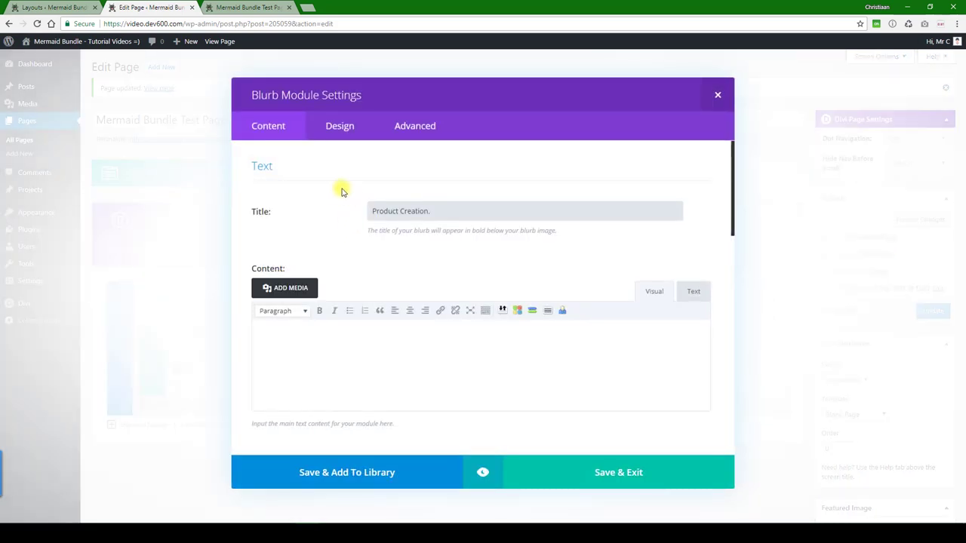
{"action": "scroll", "coordinate": [341, 185], "scroll_direction": "down", "scroll_amount": 10}
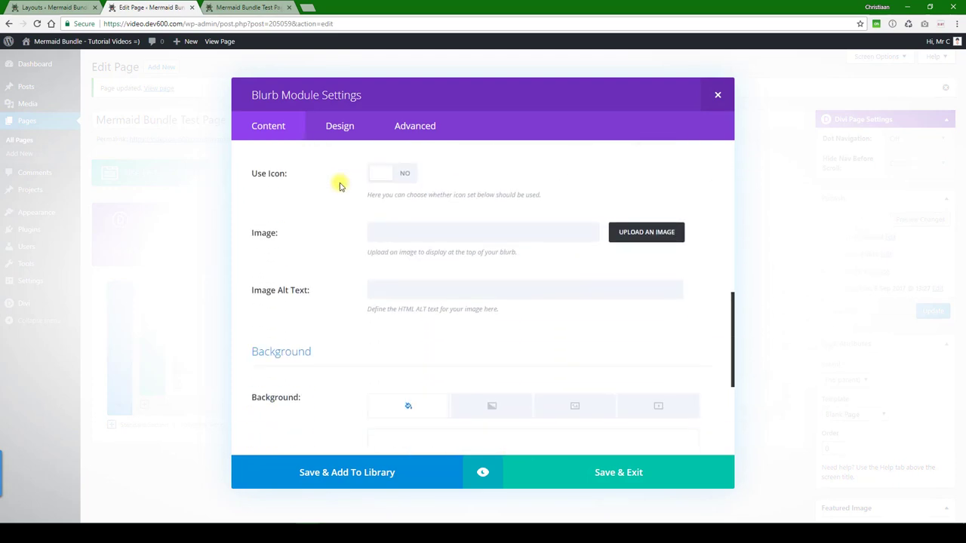
{"action": "scroll", "coordinate": [341, 187], "scroll_direction": "down", "scroll_amount": 2}
{"action": "scroll", "coordinate": [342, 185], "scroll_direction": "up", "scroll_amount": 8}
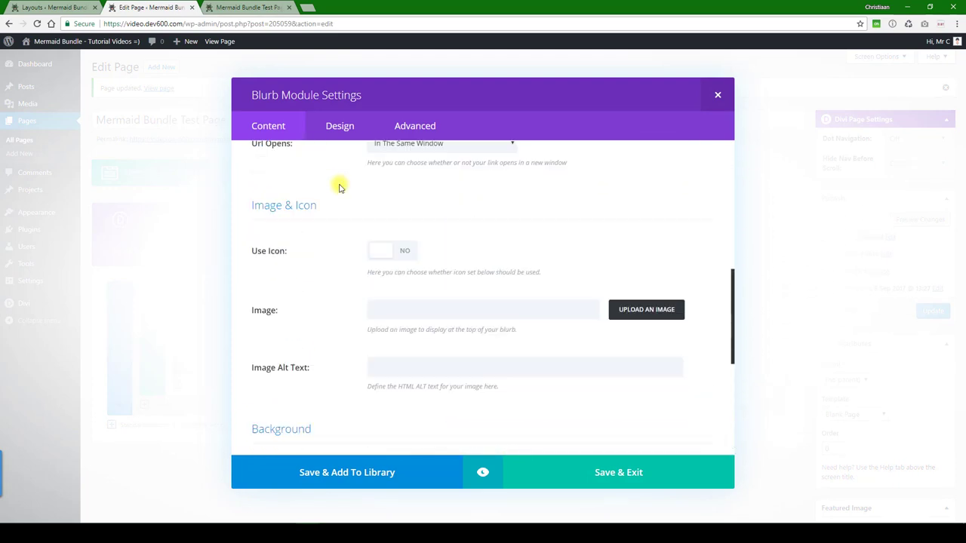
{"action": "scroll", "coordinate": [341, 185], "scroll_direction": "up", "scroll_amount": 3}
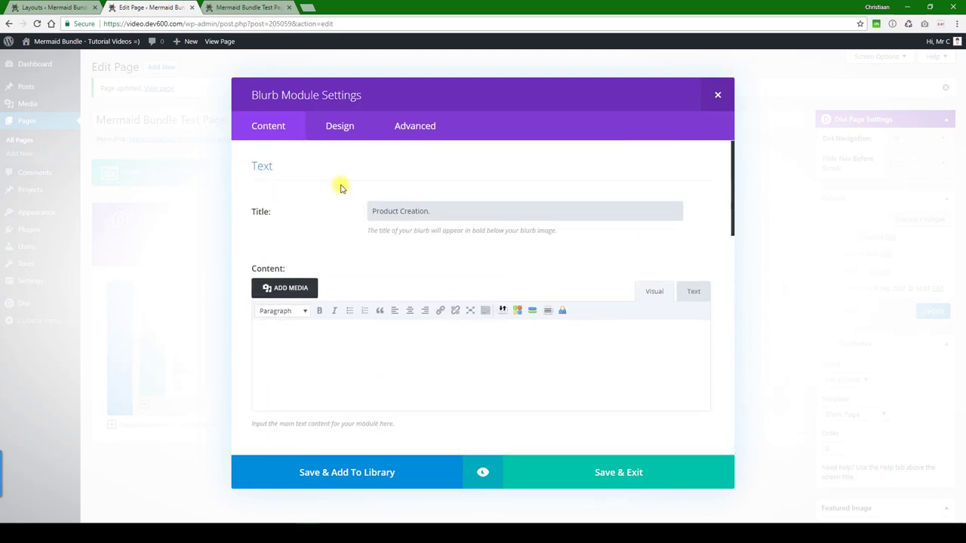
{"action": "left_click", "coordinate": [339, 126]}
{"action": "scroll", "coordinate": [348, 178], "scroll_direction": "down", "scroll_amount": 5}
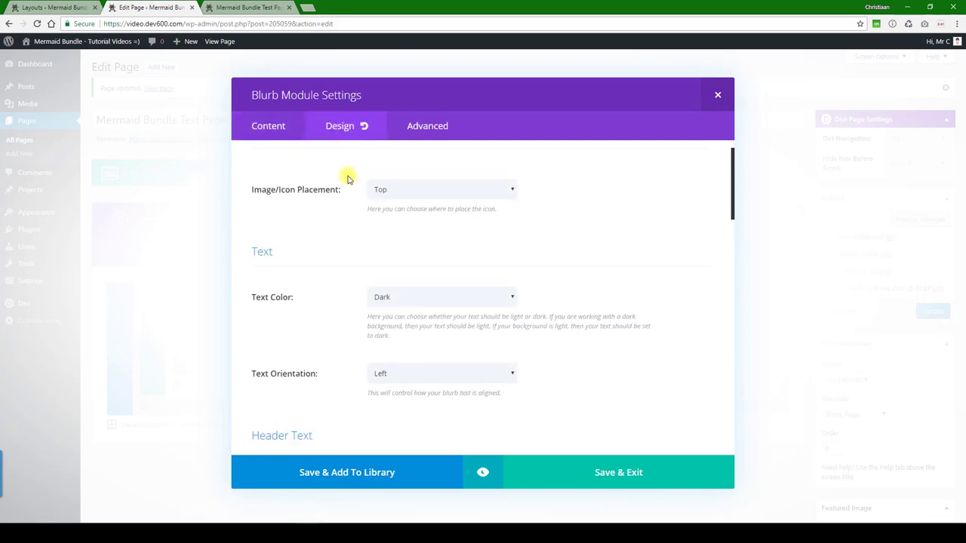
{"action": "scroll", "coordinate": [339, 184], "scroll_direction": "down", "scroll_amount": 5}
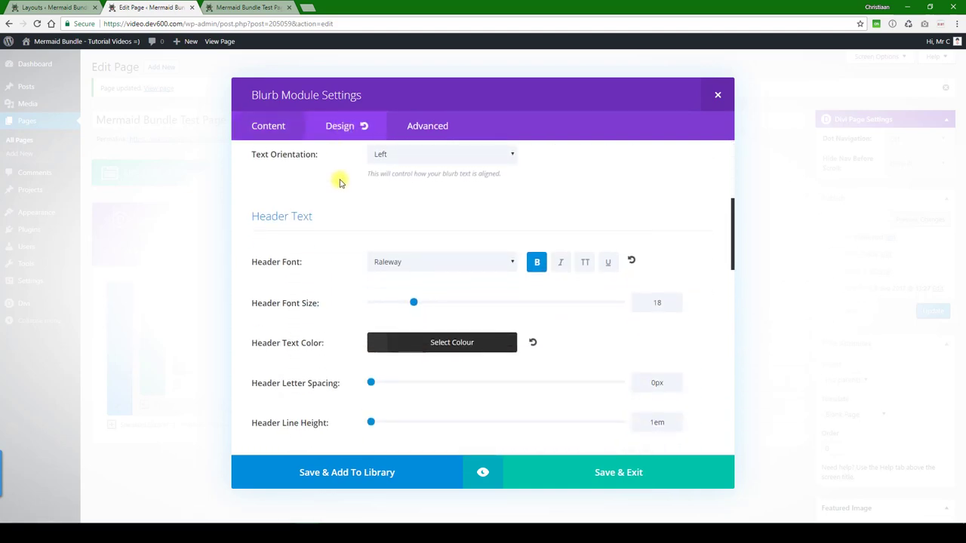
{"action": "scroll", "coordinate": [340, 181], "scroll_direction": "down", "scroll_amount": 3}
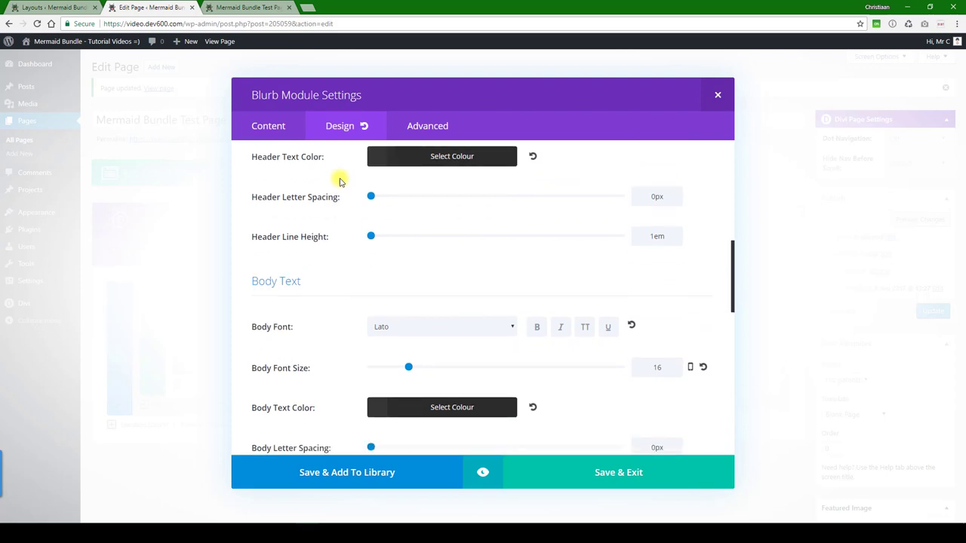
{"action": "scroll", "coordinate": [341, 181], "scroll_direction": "up", "scroll_amount": 3}
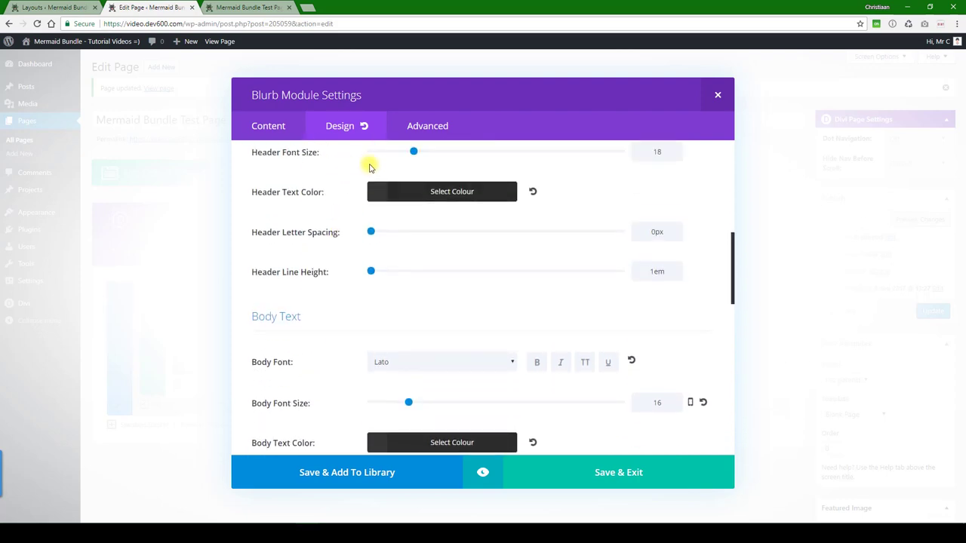
{"action": "left_click", "coordinate": [457, 191]}
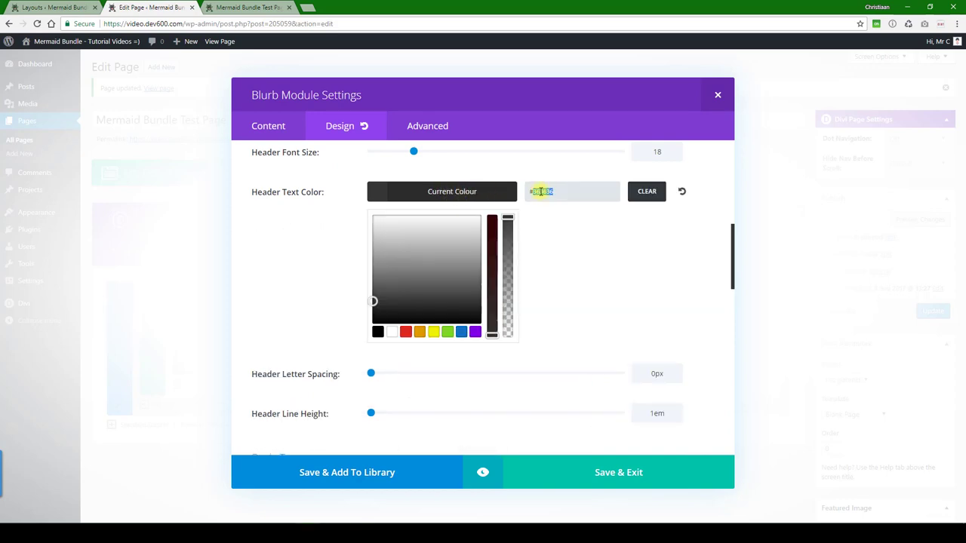
{"action": "key", "text": "ctrl+v"}
Paste a new hex colour into the blurb's Body Text Color.
{"action": "scroll", "coordinate": [565, 229], "scroll_direction": "down", "scroll_amount": 5}
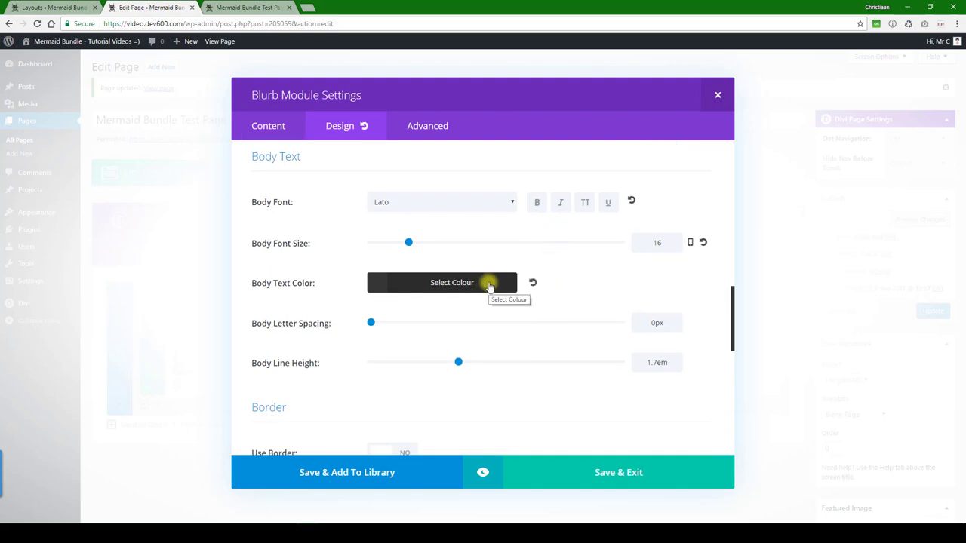
{"action": "left_click", "coordinate": [489, 284]}
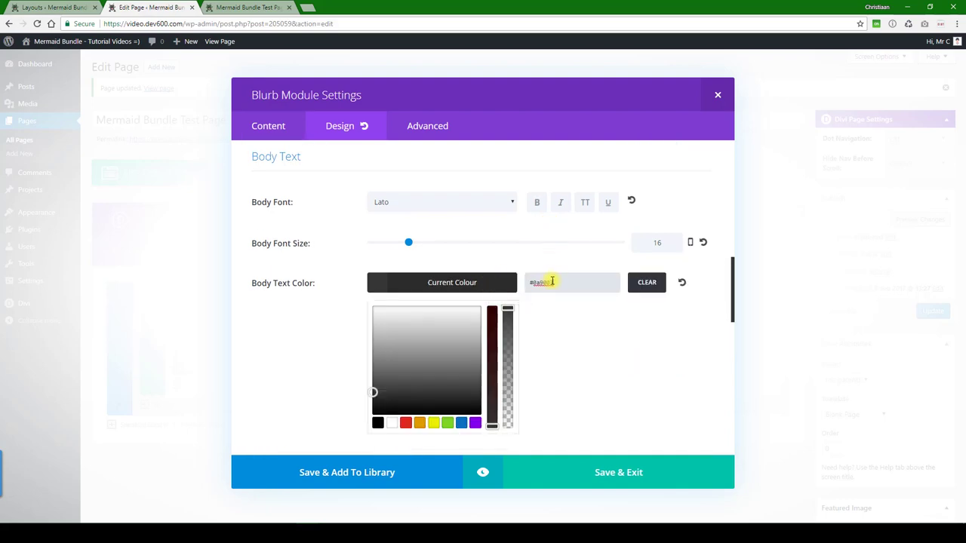
{"action": "key", "text": "ctrl+v"}
{"action": "scroll", "coordinate": [377, 283], "scroll_direction": "down", "scroll_amount": 5}
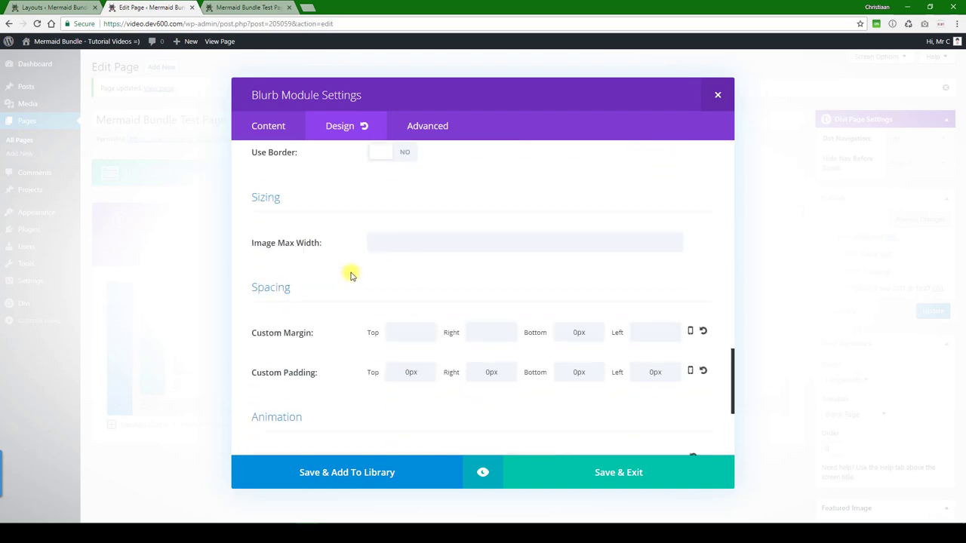
{"action": "scroll", "coordinate": [353, 273], "scroll_direction": "down", "scroll_amount": 3}
Check the Blurb Title custom CSS (18px, weight 900) under Advanced and preview the blurbs.
{"action": "left_click", "coordinate": [418, 128]}
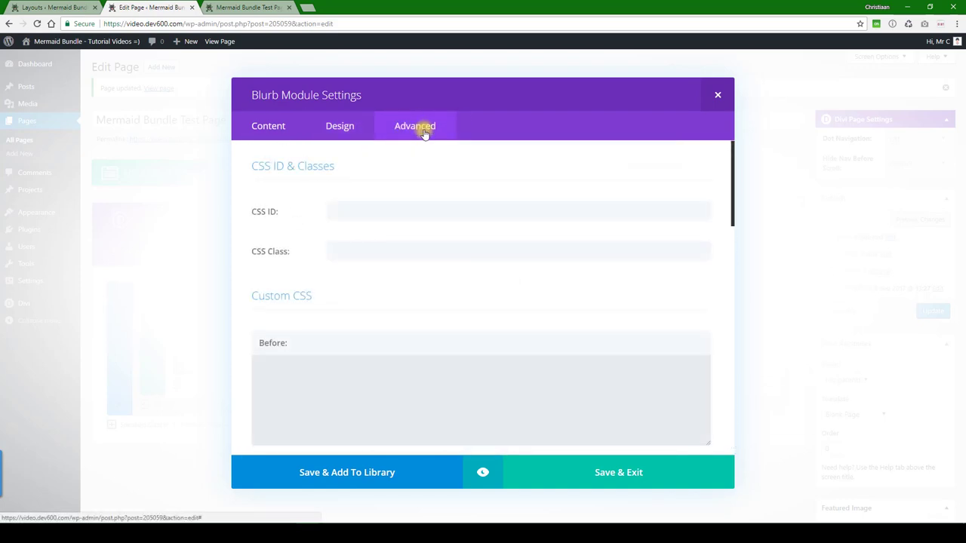
{"action": "scroll", "coordinate": [390, 158], "scroll_direction": "down", "scroll_amount": 2}
{"action": "scroll", "coordinate": [392, 163], "scroll_direction": "down", "scroll_amount": 7}
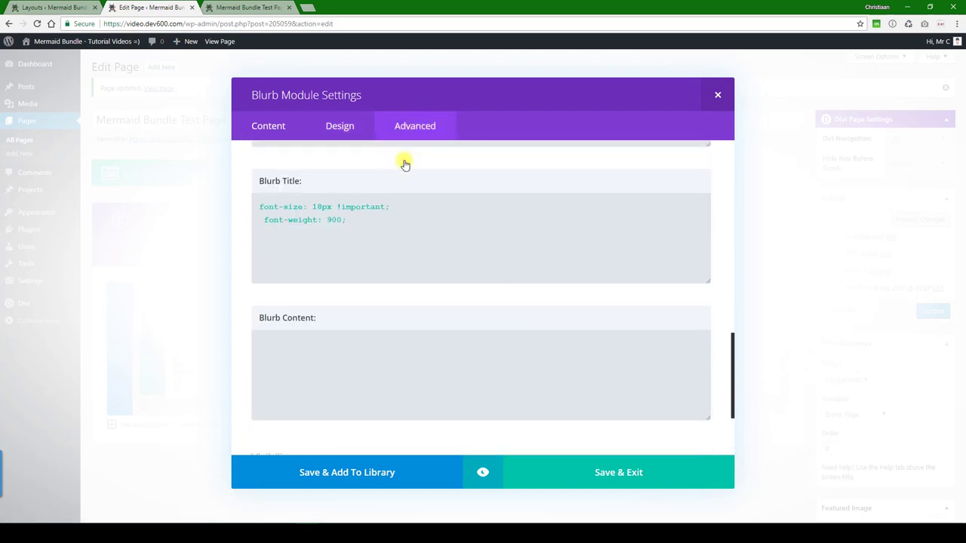
{"action": "scroll", "coordinate": [409, 169], "scroll_direction": "down", "scroll_amount": 3}
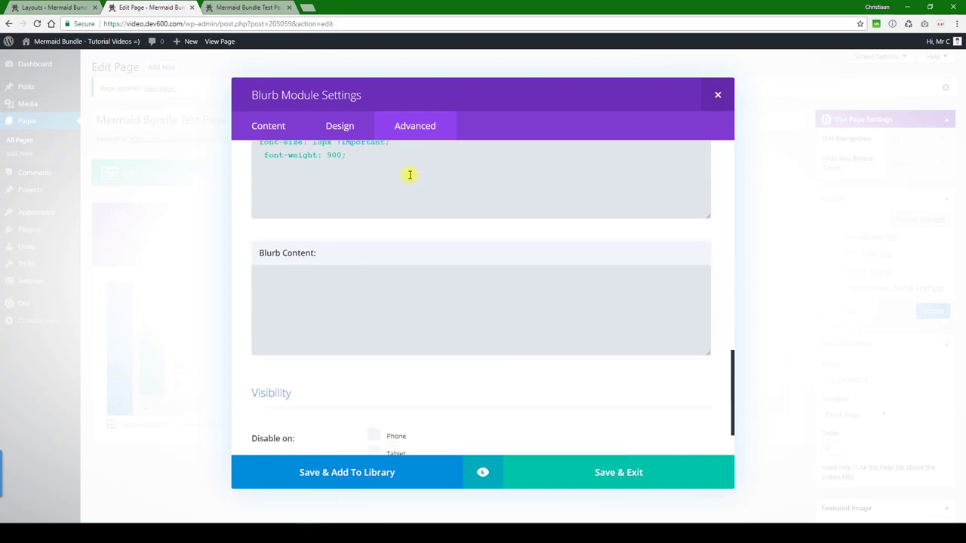
{"action": "left_click", "coordinate": [483, 473]}
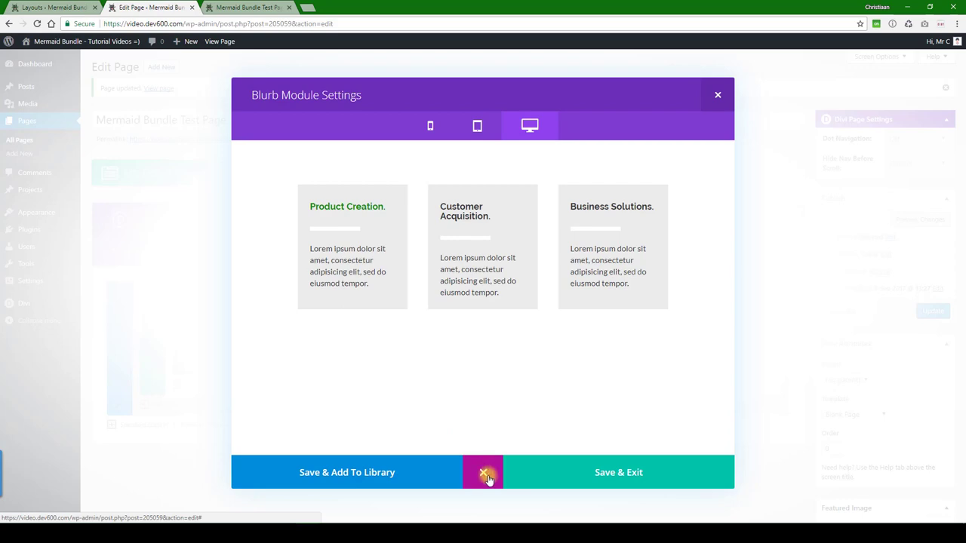
{"action": "left_click", "coordinate": [485, 476]}
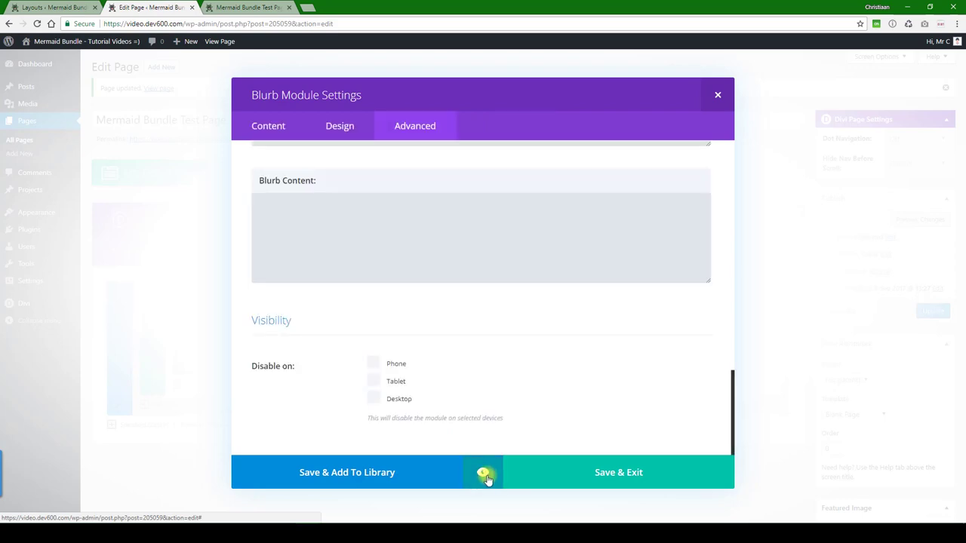
{"action": "left_click", "coordinate": [553, 469]}
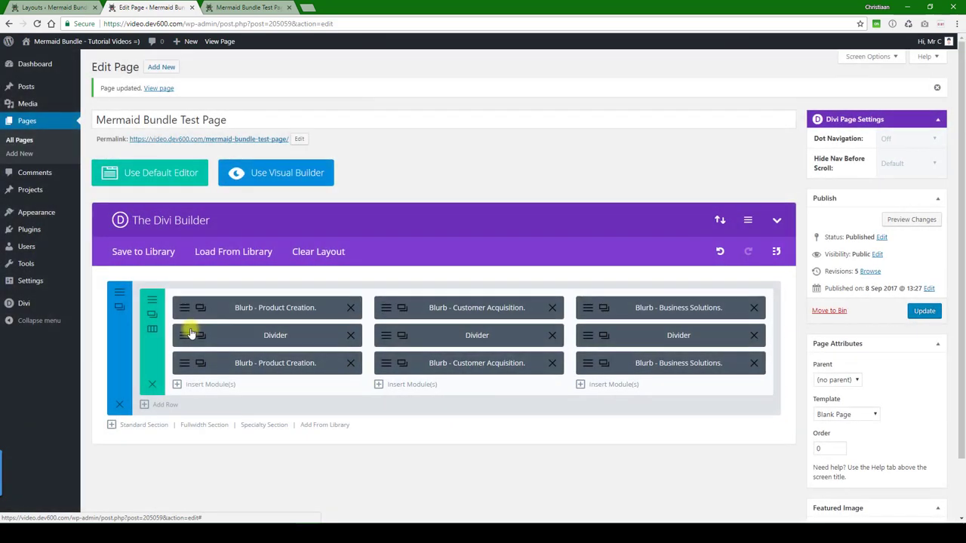
{"action": "left_click", "coordinate": [188, 335]}
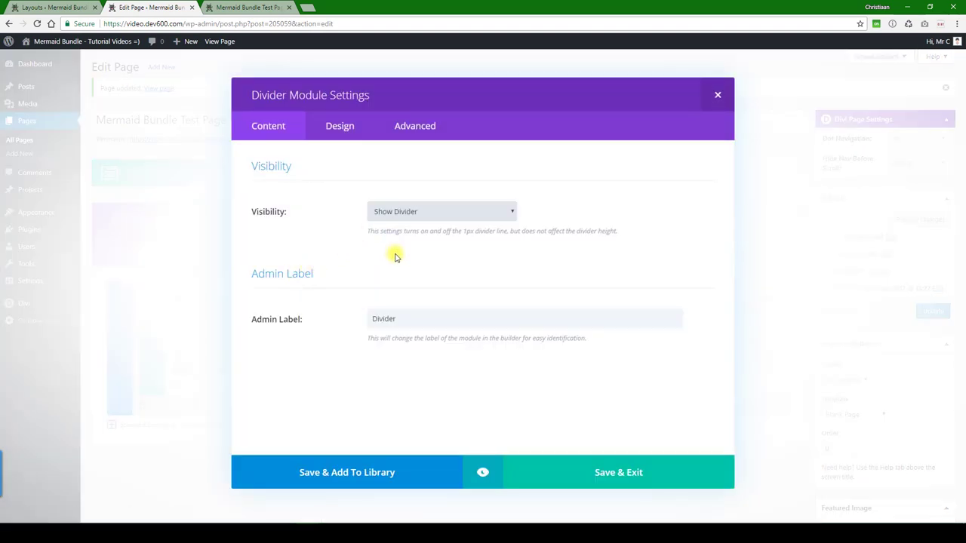
{"action": "left_click", "coordinate": [340, 125]}
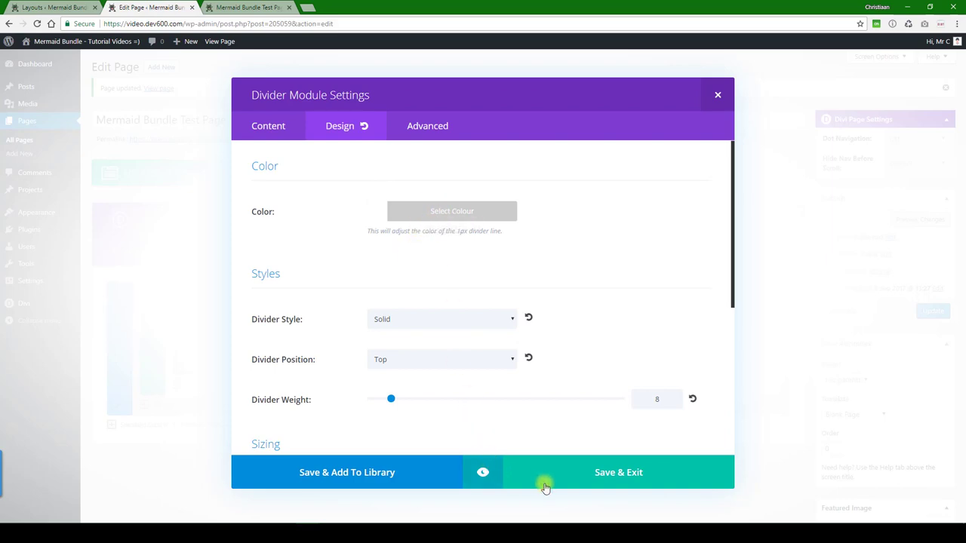
{"action": "left_click", "coordinate": [571, 471]}
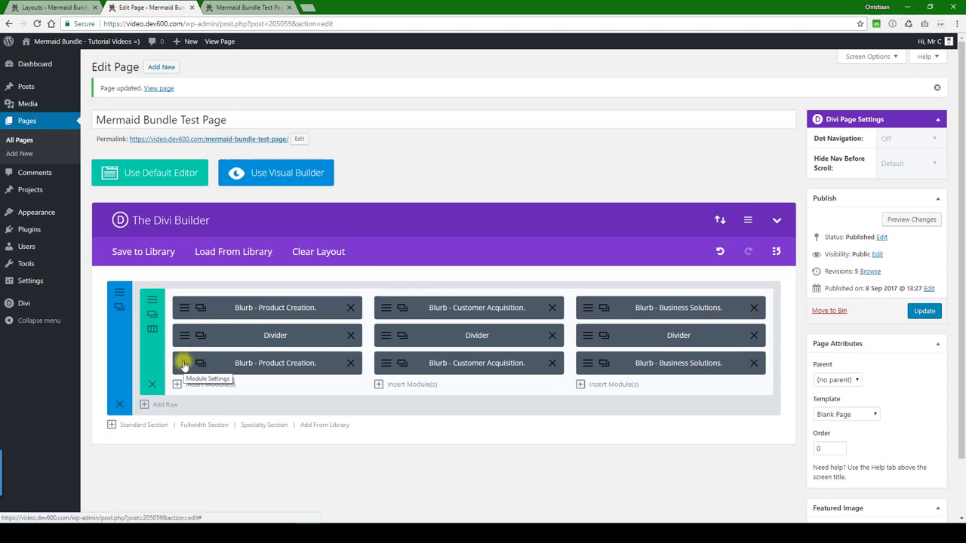
Open the lower first-column blurb's settings, check its '#' Url value, then view its Design options.
{"action": "left_click", "coordinate": [184, 365]}
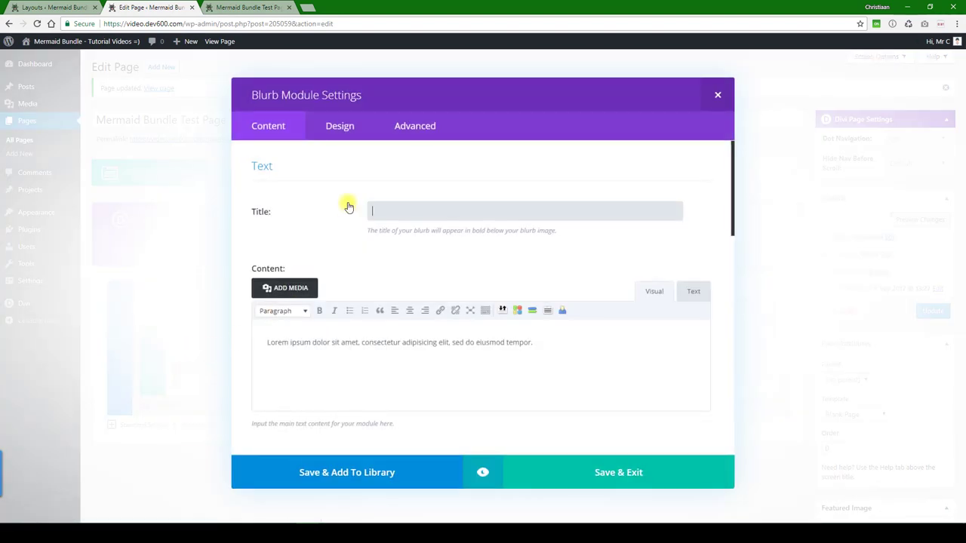
{"action": "scroll", "coordinate": [342, 162], "scroll_direction": "down", "scroll_amount": 6}
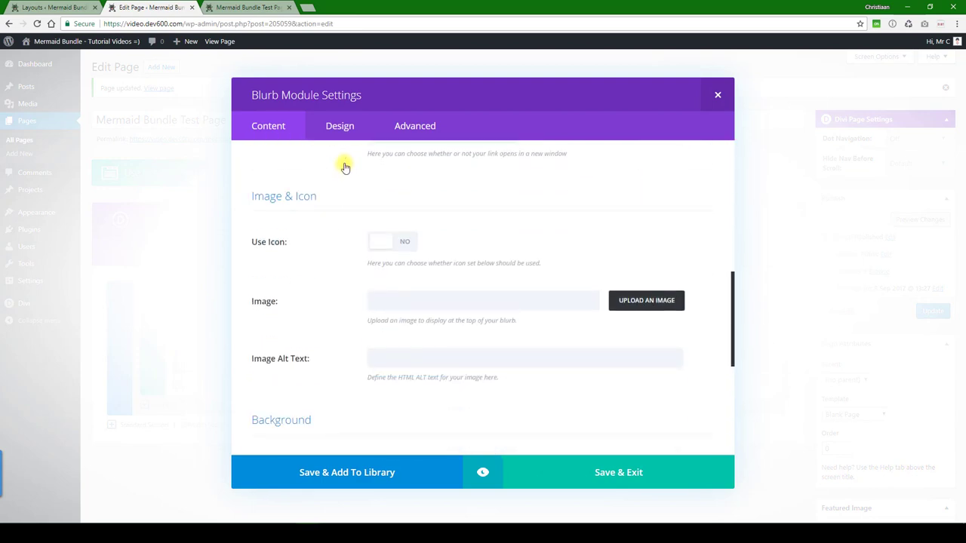
{"action": "scroll", "coordinate": [391, 191], "scroll_direction": "up", "scroll_amount": 2}
{"action": "left_click_drag", "start_coordinate": [379, 209], "coordinate": [361, 213]}
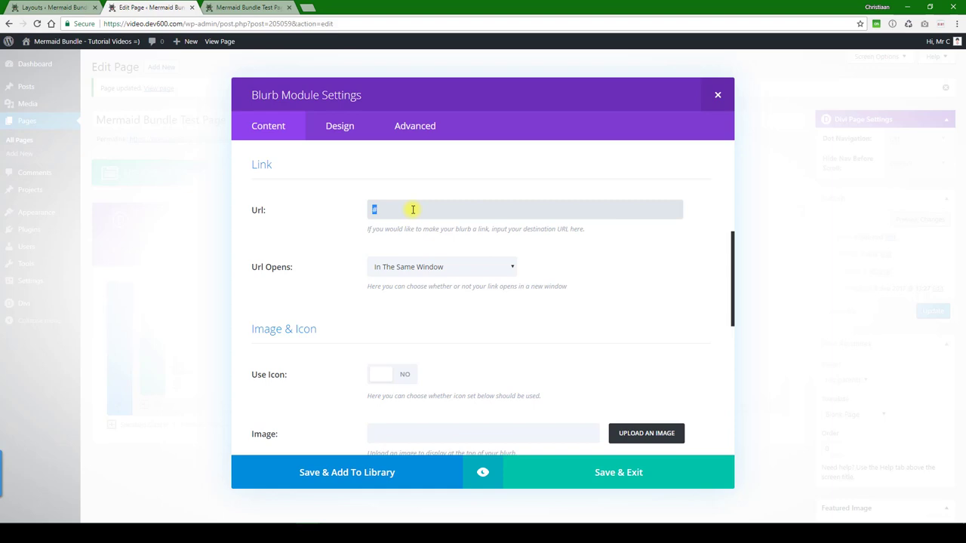
{"action": "left_click", "coordinate": [345, 239]}
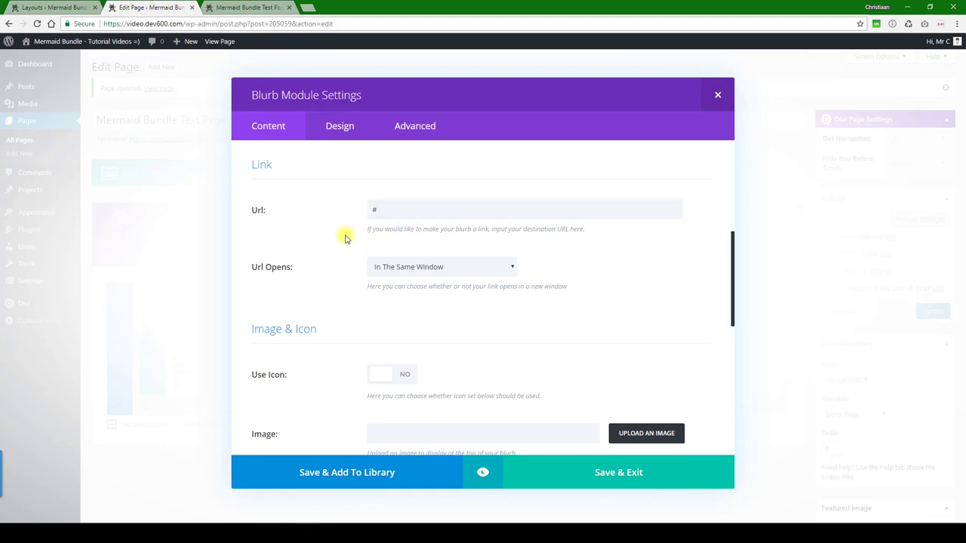
{"action": "scroll", "coordinate": [349, 226], "scroll_direction": "down", "scroll_amount": 5}
{"action": "scroll", "coordinate": [353, 215], "scroll_direction": "up", "scroll_amount": 10}
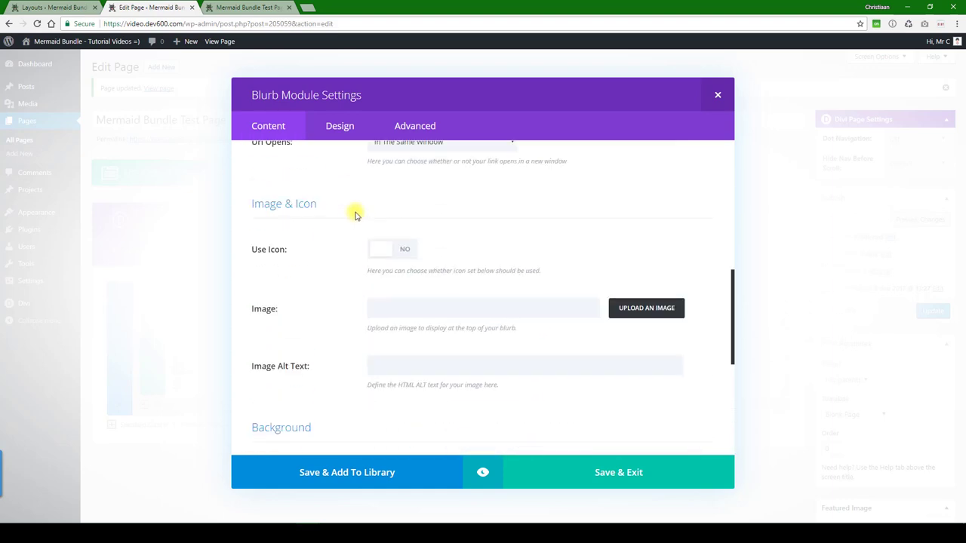
{"action": "left_click", "coordinate": [341, 126]}
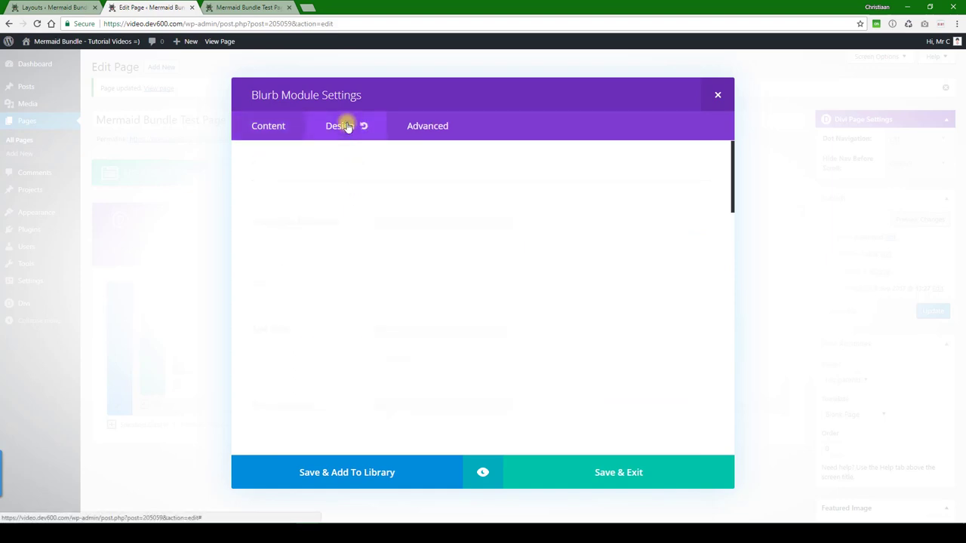
Review the blurb's design settings and preview how the blurb boxes look.
{"action": "scroll", "coordinate": [340, 219], "scroll_direction": "down", "scroll_amount": 5}
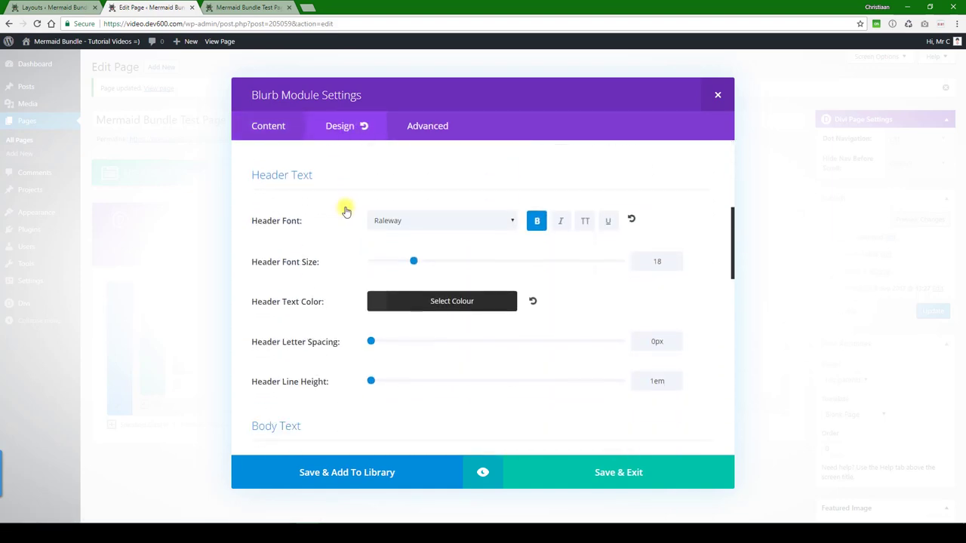
{"action": "scroll", "coordinate": [346, 198], "scroll_direction": "down", "scroll_amount": 2}
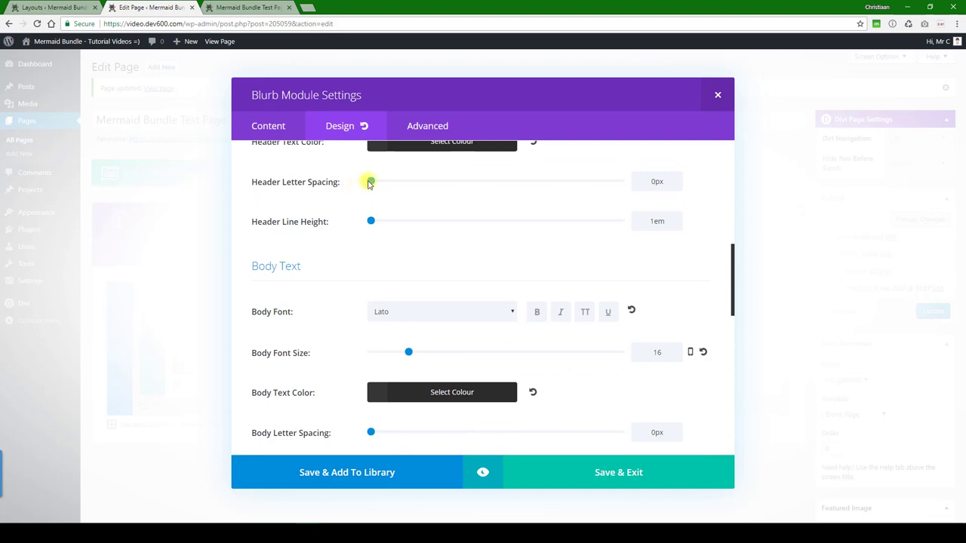
{"action": "scroll", "coordinate": [370, 189], "scroll_direction": "up", "scroll_amount": 1}
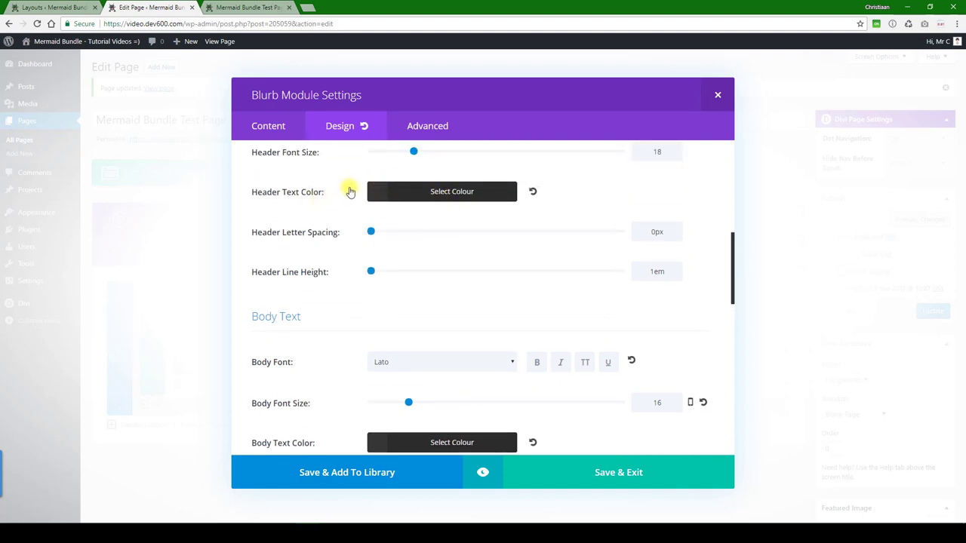
{"action": "scroll", "coordinate": [400, 192], "scroll_direction": "down", "scroll_amount": 5}
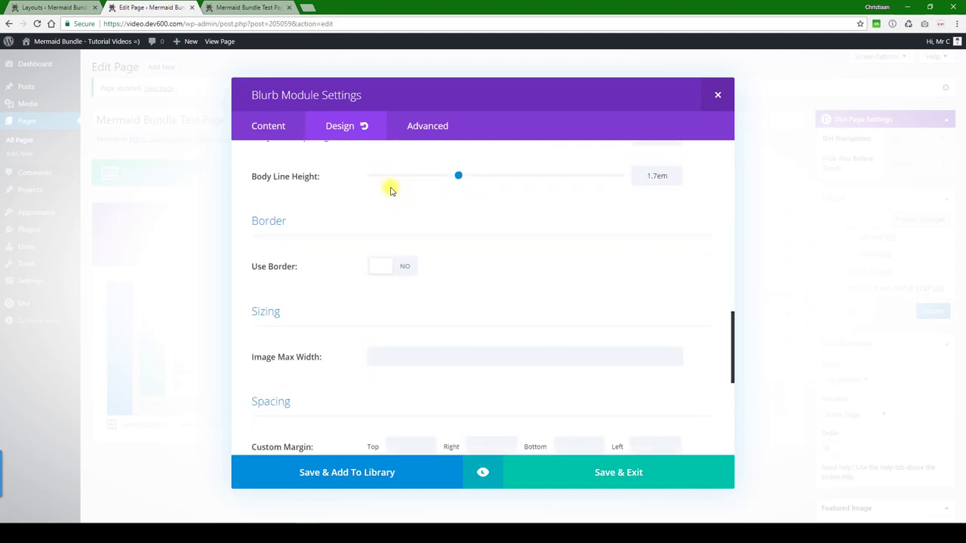
{"action": "scroll", "coordinate": [385, 211], "scroll_direction": "down", "scroll_amount": 1}
{"action": "left_click", "coordinate": [484, 478]}
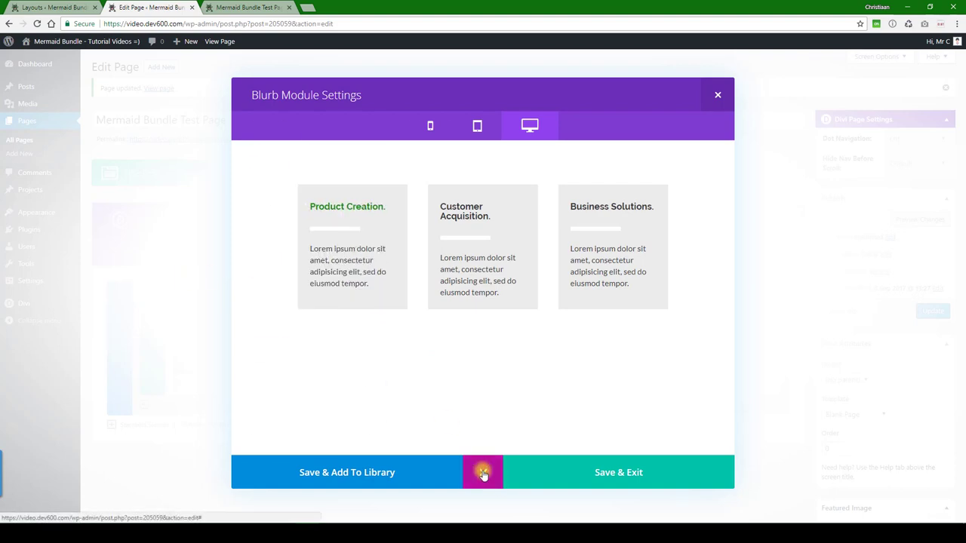
{"action": "left_click", "coordinate": [483, 474]}
Check the blurb's advanced settings, then save and exit the module.
{"action": "scroll", "coordinate": [437, 290], "scroll_direction": "down", "scroll_amount": 4}
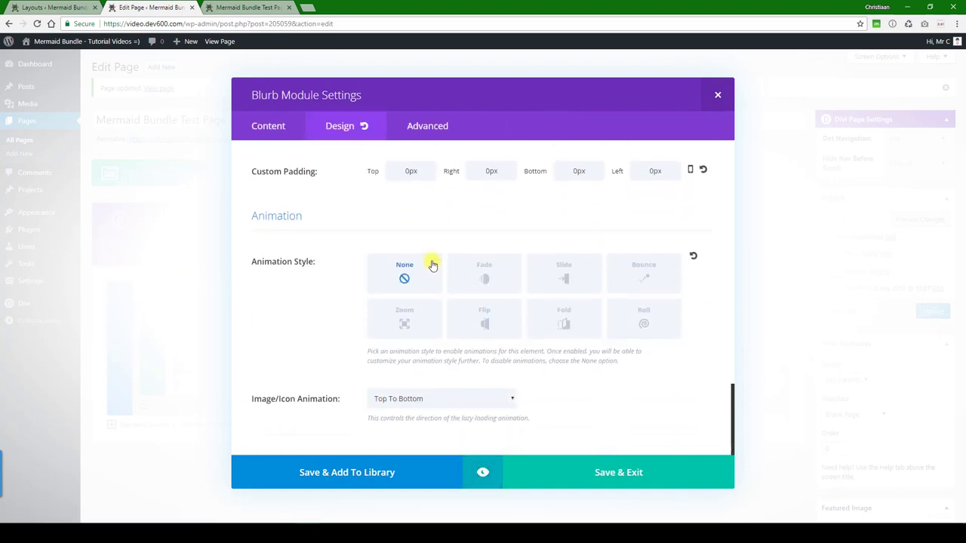
{"action": "scroll", "coordinate": [388, 277], "scroll_direction": "up", "scroll_amount": 10}
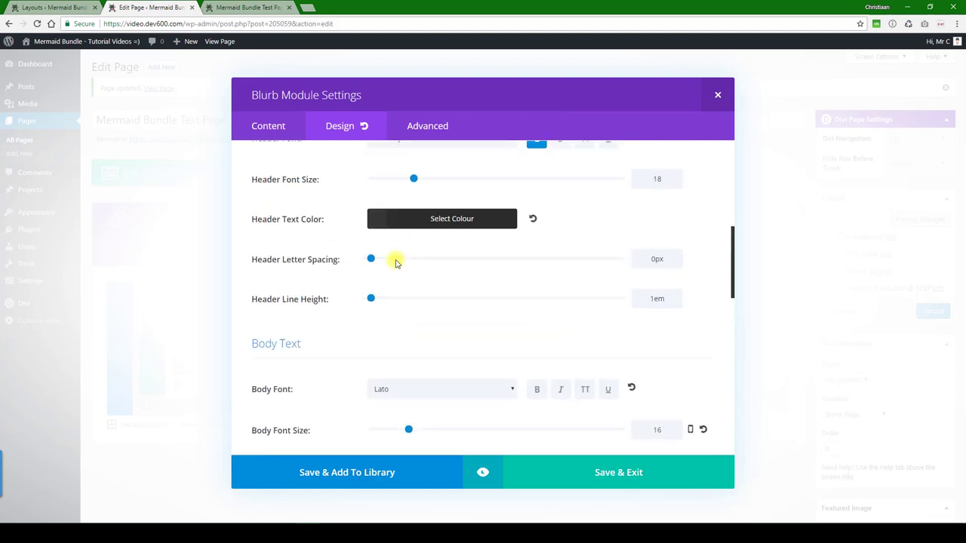
{"action": "scroll", "coordinate": [395, 262], "scroll_direction": "up", "scroll_amount": 3}
{"action": "left_click", "coordinate": [431, 127]}
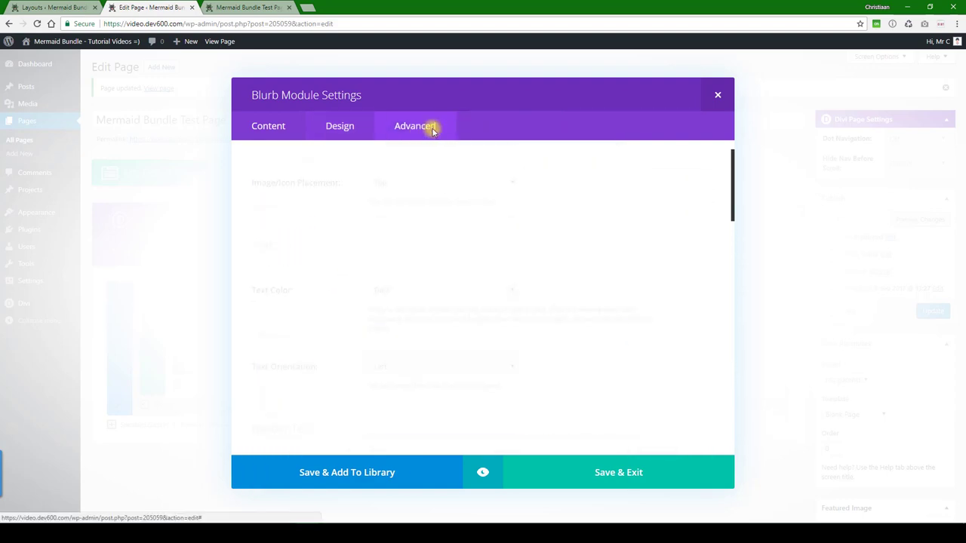
{"action": "scroll", "coordinate": [363, 249], "scroll_direction": "down", "scroll_amount": 6}
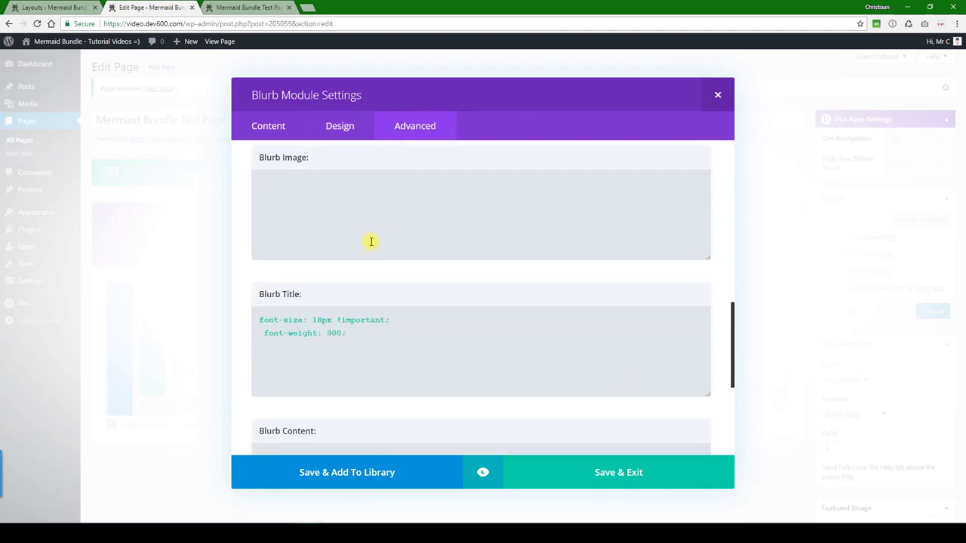
{"action": "scroll", "coordinate": [374, 238], "scroll_direction": "down", "scroll_amount": 3}
{"action": "scroll", "coordinate": [378, 235], "scroll_direction": "up", "scroll_amount": 2}
{"action": "scroll", "coordinate": [377, 236], "scroll_direction": "down", "scroll_amount": 3}
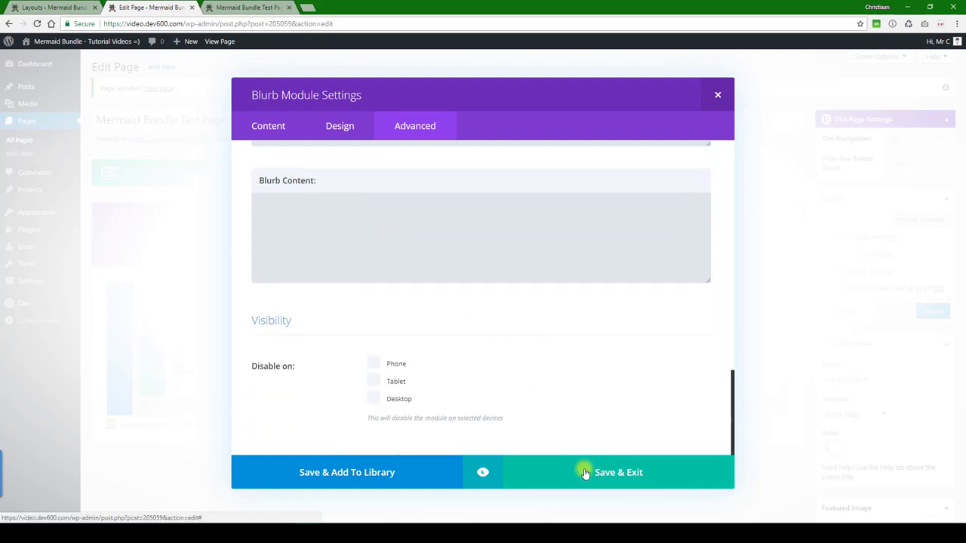
{"action": "left_click", "coordinate": [585, 473]}
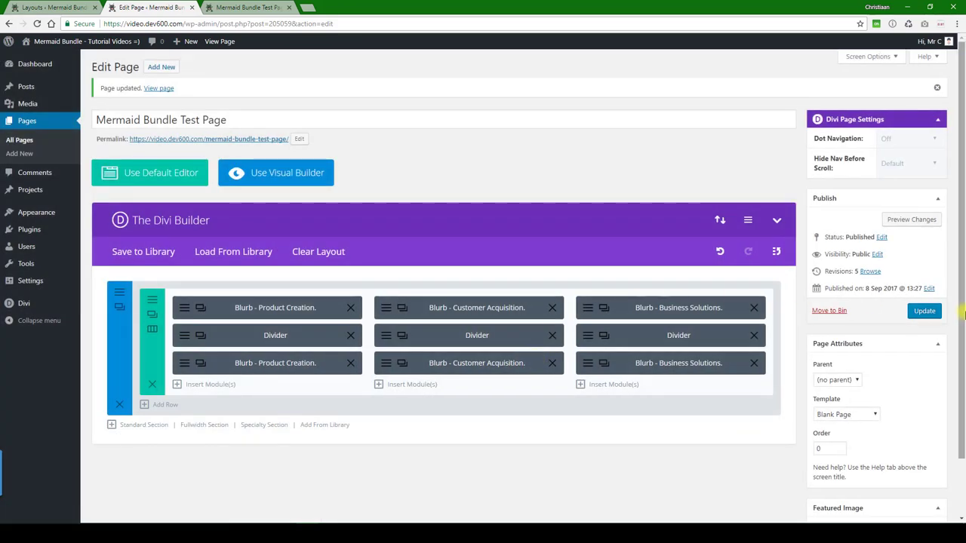
Update the page and reload the Mermaid Bundle Test Page tab to see the changes.
{"action": "left_click", "coordinate": [924, 312]}
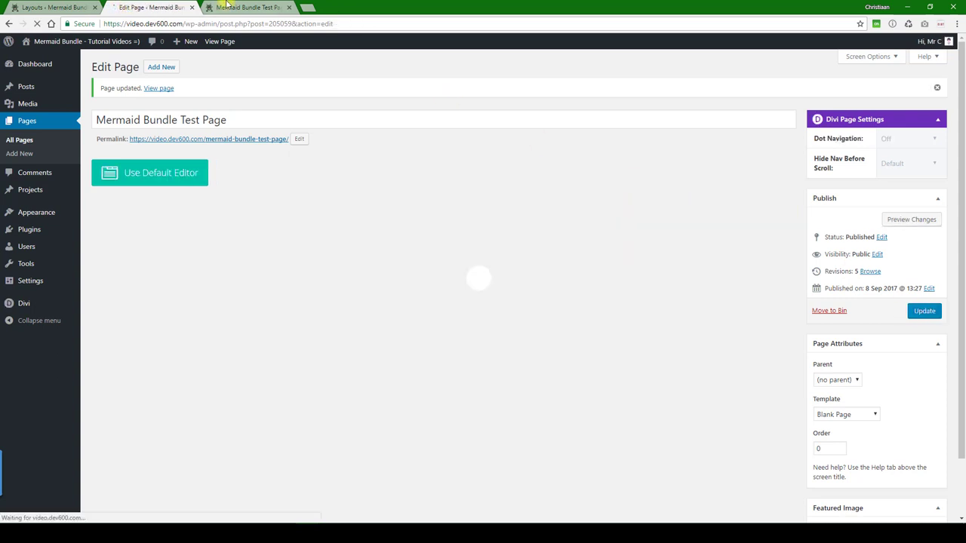
{"action": "left_click", "coordinate": [226, 7]}
{"action": "left_click", "coordinate": [38, 24]}
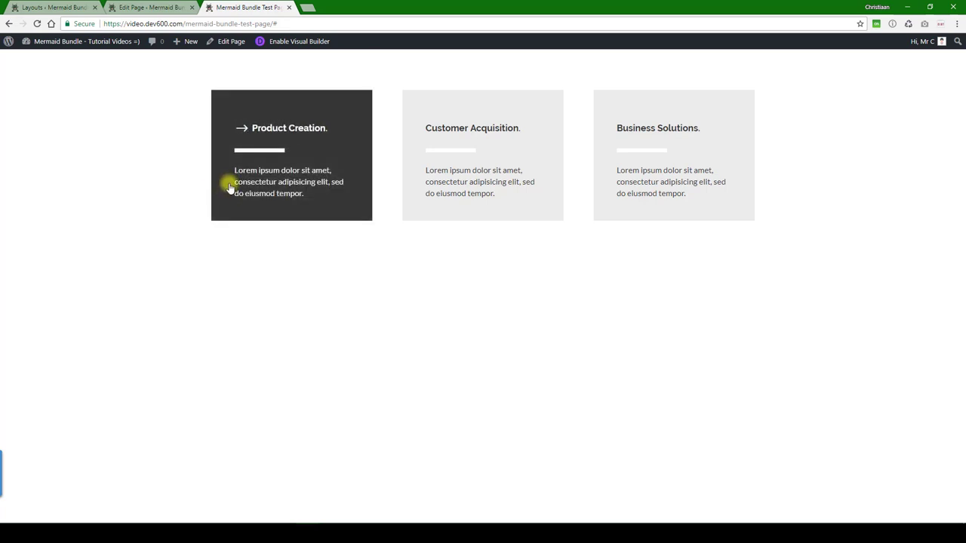
Replace the fff arrow and hover text colours on lines 85 and 89 with 0a9003.
{"action": "left_click", "coordinate": [328, 522]}
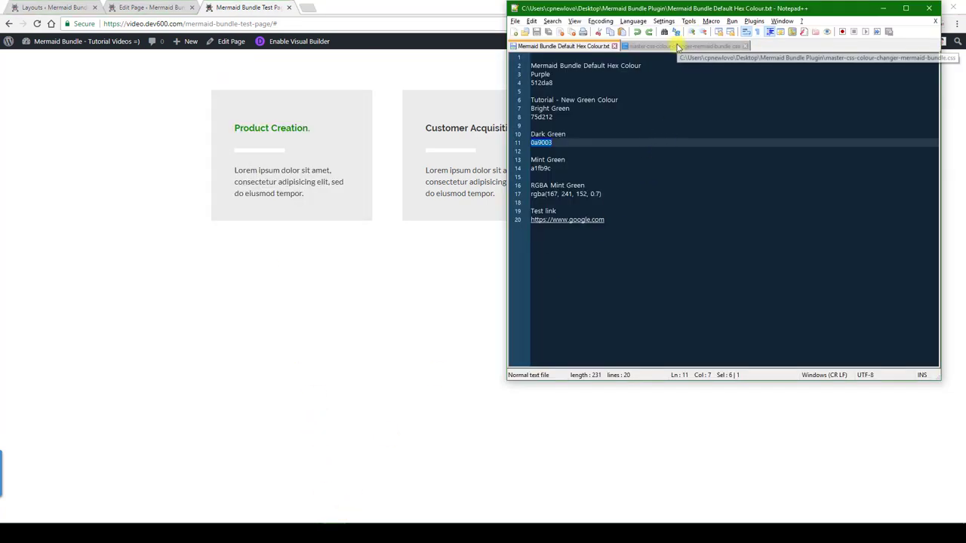
{"action": "left_click", "coordinate": [682, 46]}
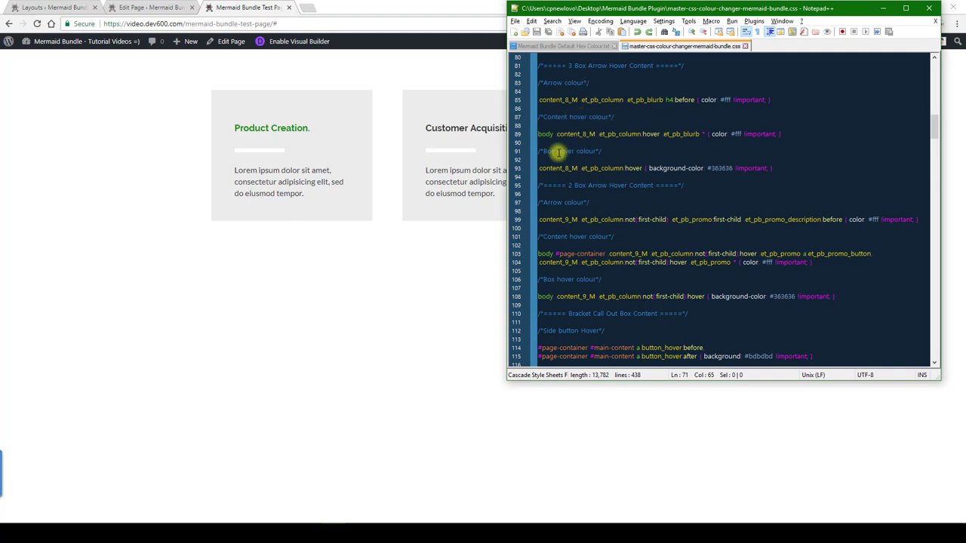
{"action": "double_click", "coordinate": [726, 99]}
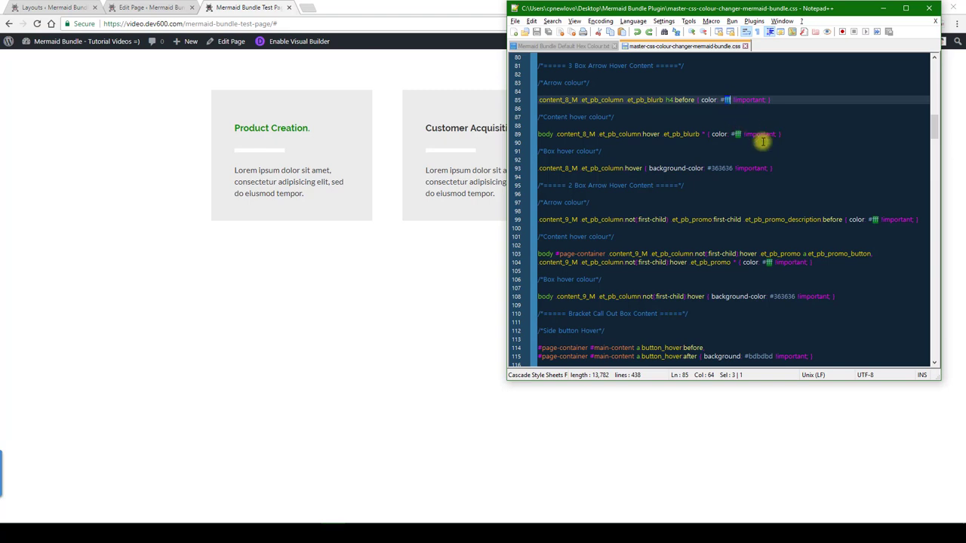
{"action": "type", "text": "0a9003"}
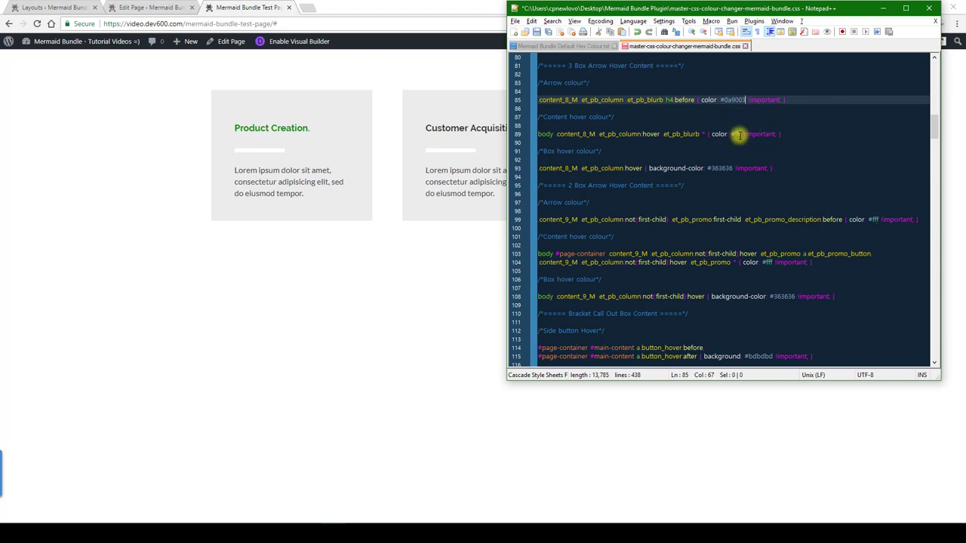
{"action": "double_click", "coordinate": [739, 134]}
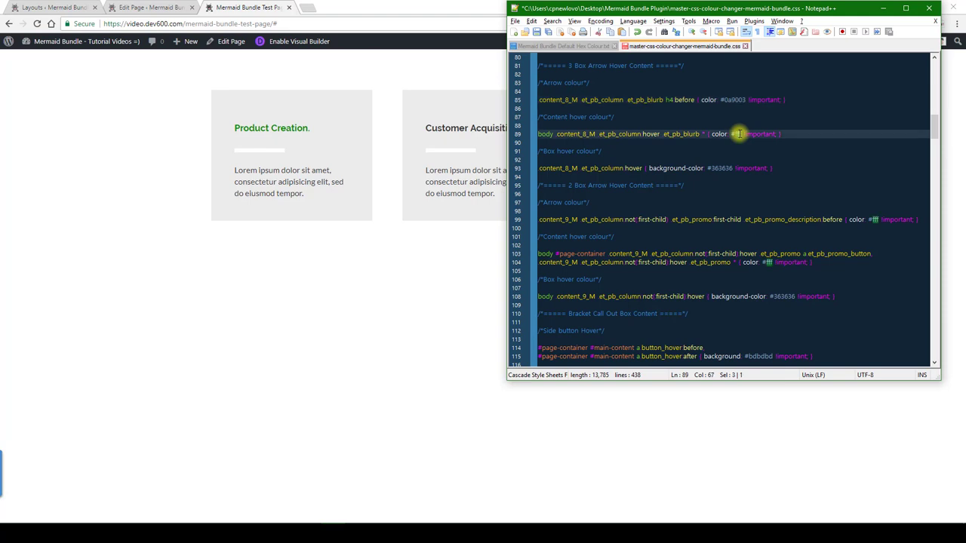
{"action": "type", "text": "0a9003"}
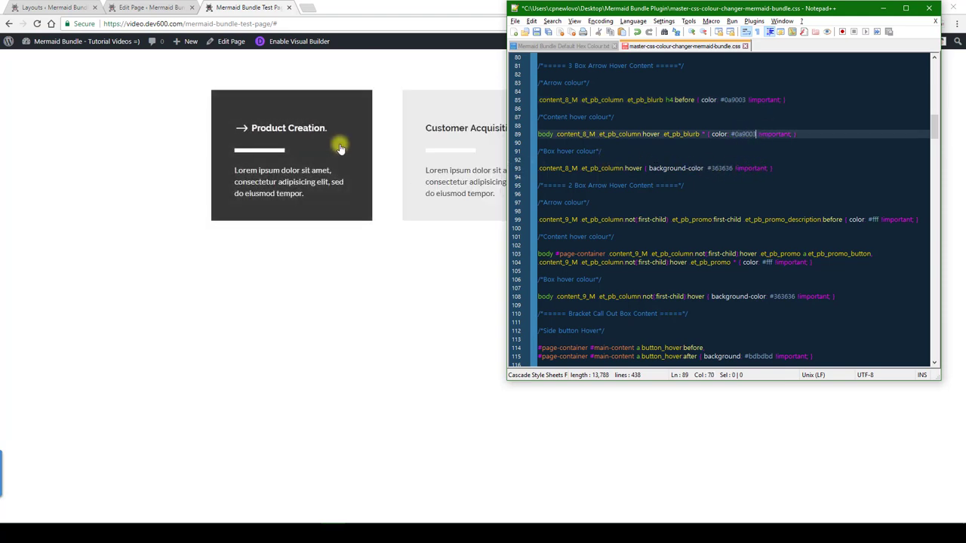
{"action": "double_click", "coordinate": [719, 169]}
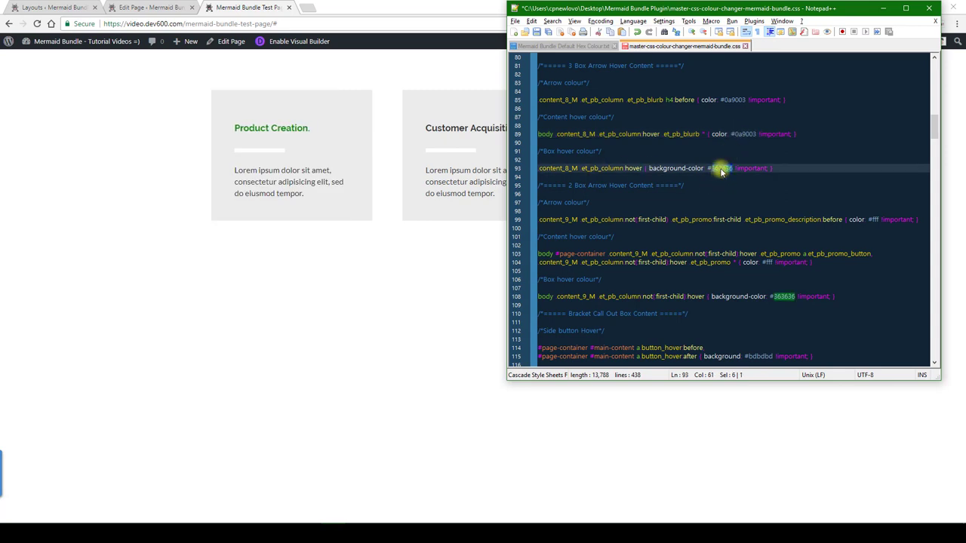
{"action": "left_click", "coordinate": [568, 47]}
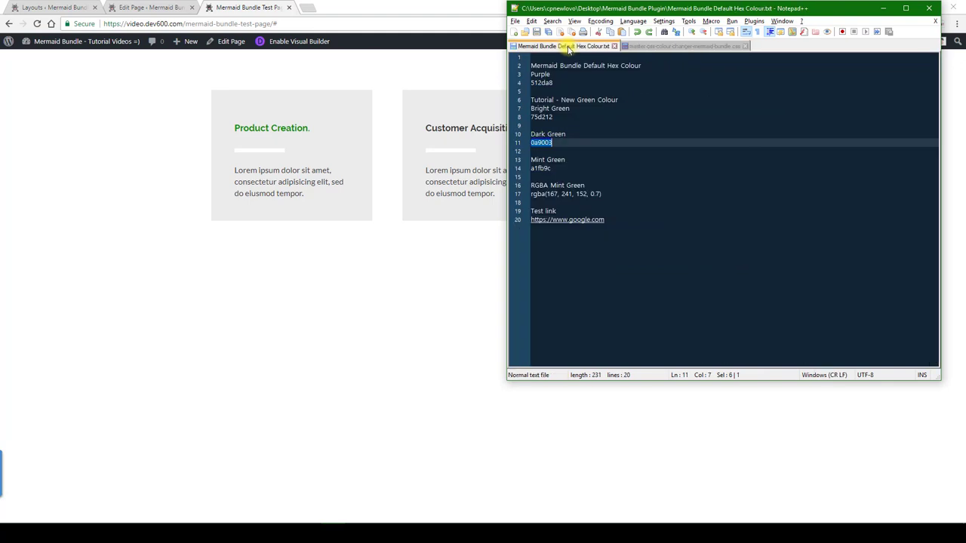
Paste mint green a1fb9c over 0a9003 on lines 85 and 89, then select lines 84–93.
{"action": "left_click", "coordinate": [542, 168]}
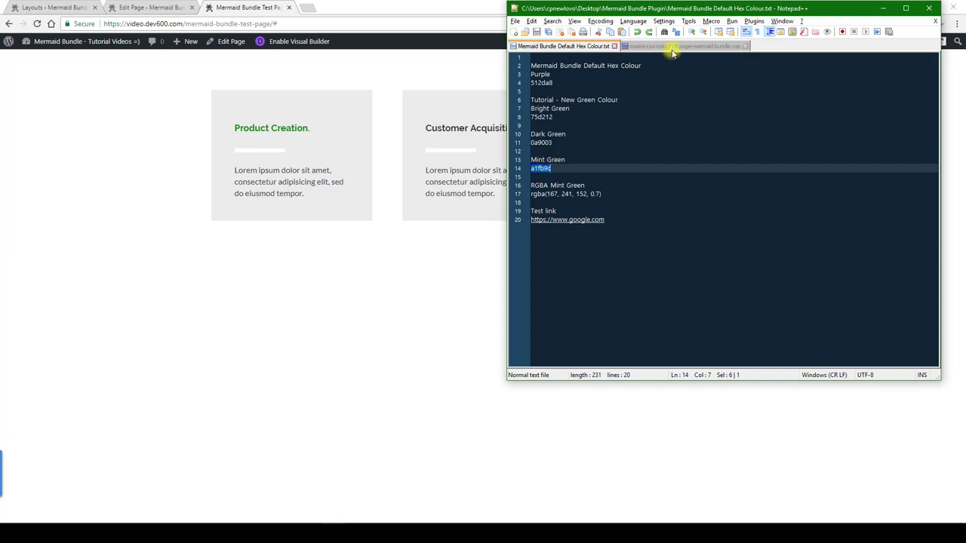
{"action": "left_click", "coordinate": [674, 47]}
{"action": "double_click", "coordinate": [735, 101]}
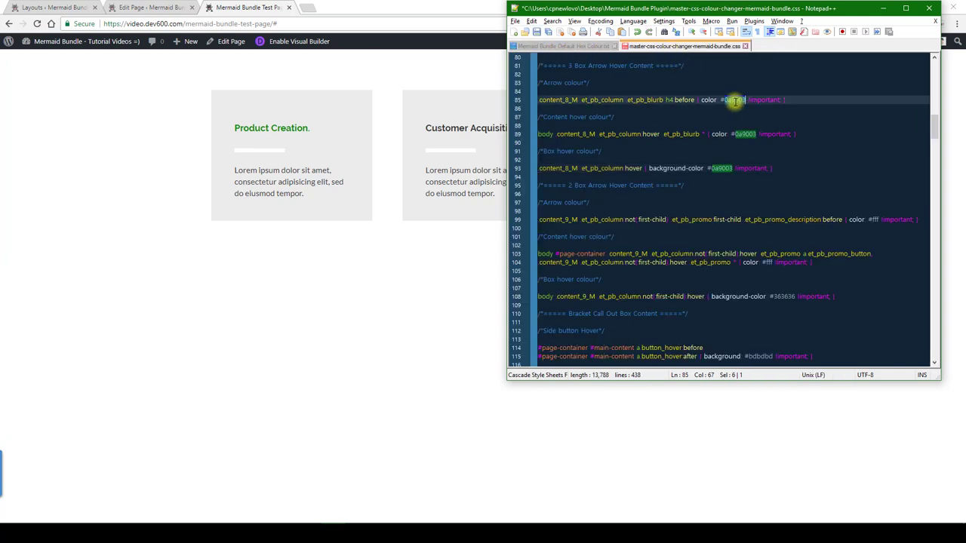
{"action": "type", "text": "a1fb9c"}
{"action": "double_click", "coordinate": [740, 133]}
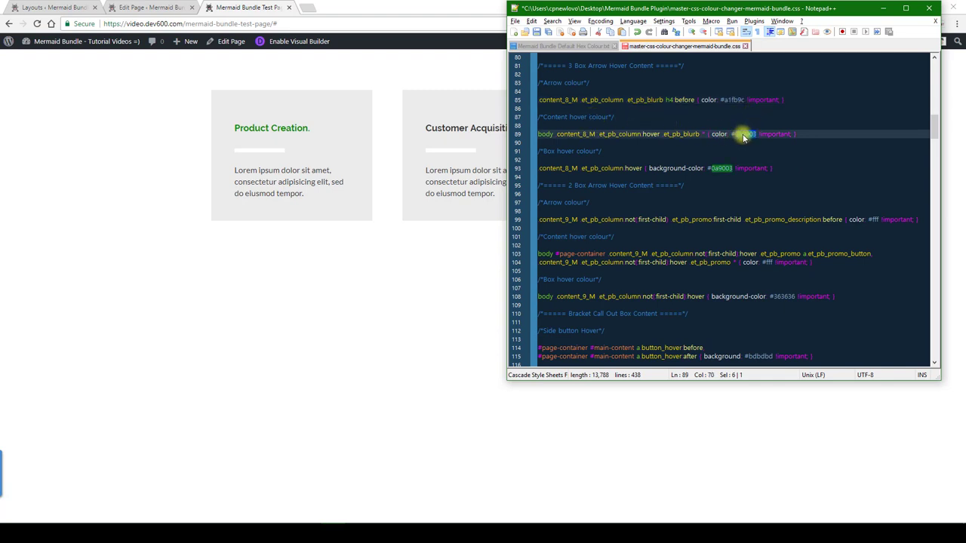
{"action": "type", "text": "a1fb9c"}
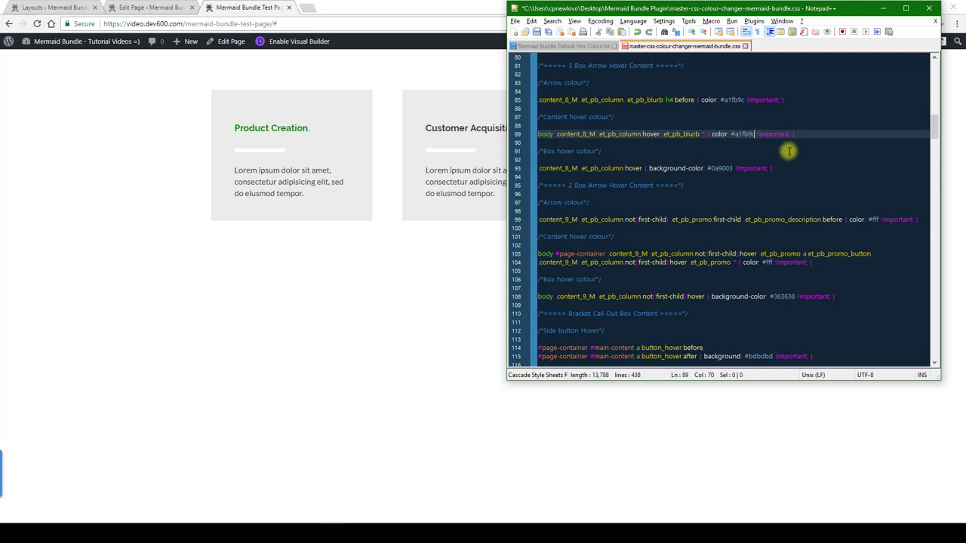
{"action": "left_click_drag", "start_coordinate": [779, 172], "coordinate": [539, 98]}
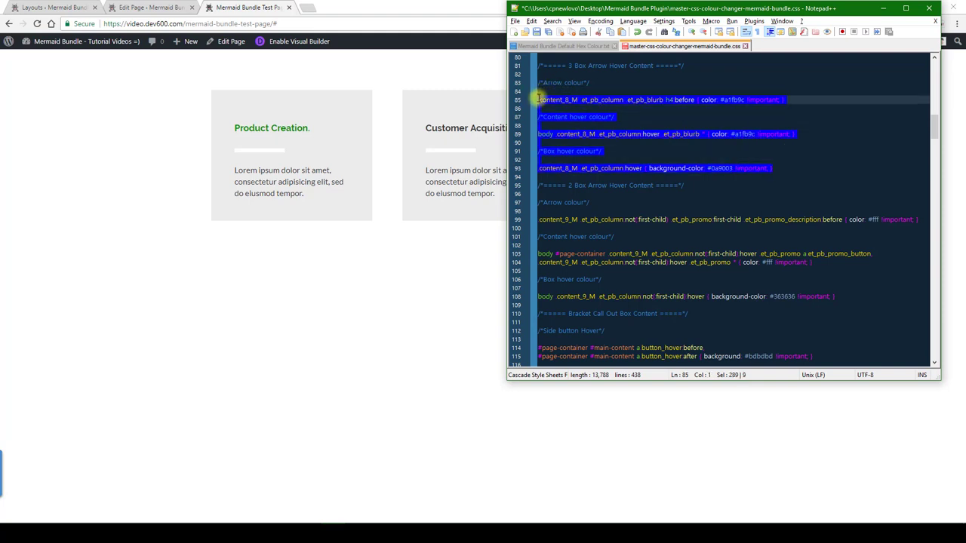
Paste the 3-box hover CSS into the page settings' Custom CSS, save, and update the page.
{"action": "left_click", "coordinate": [159, 10]}
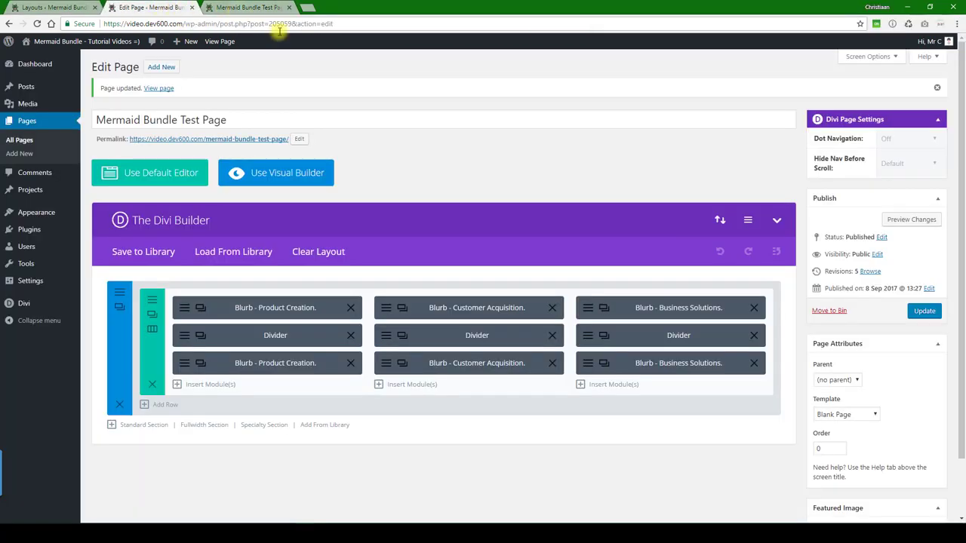
{"action": "left_click", "coordinate": [751, 220]}
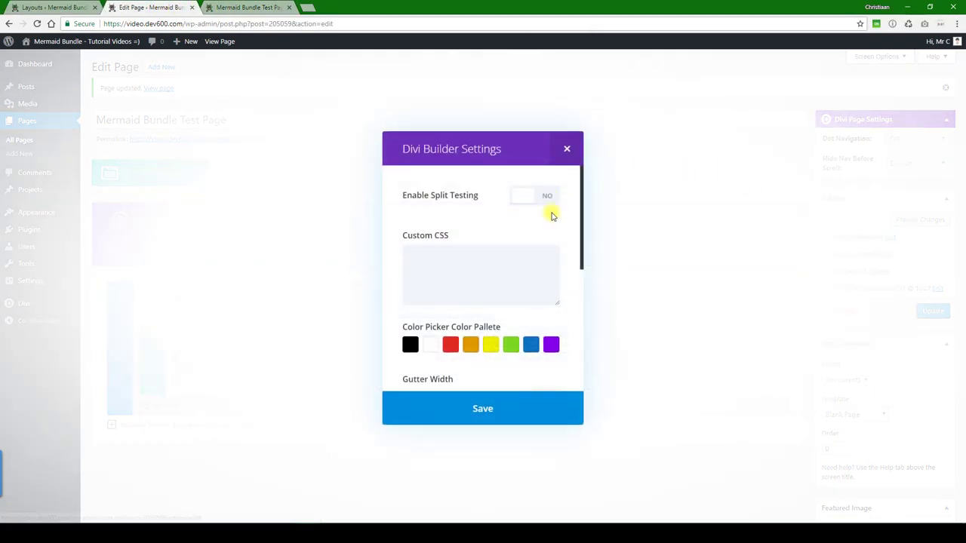
{"action": "left_click", "coordinate": [471, 281]}
{"action": "key", "text": "ctrl+v"}
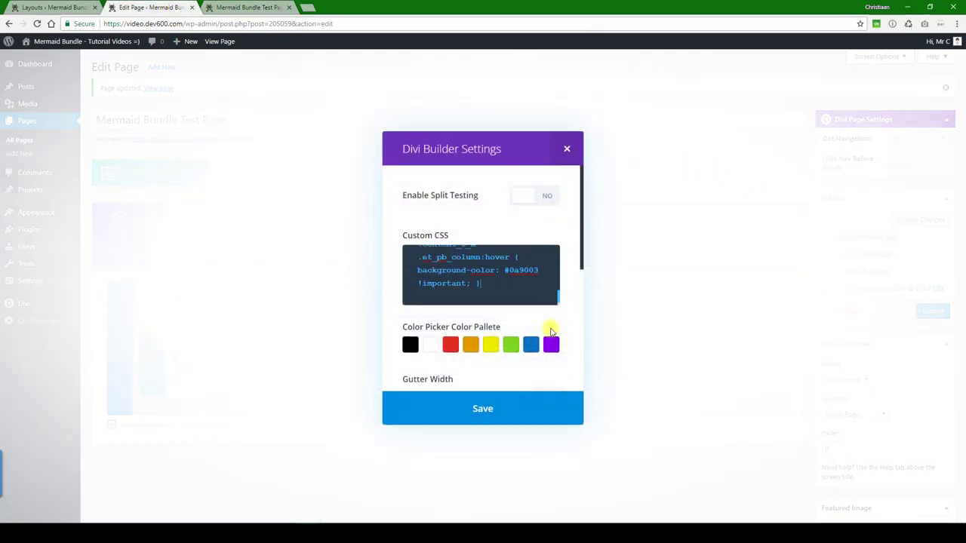
{"action": "left_click", "coordinate": [495, 412]}
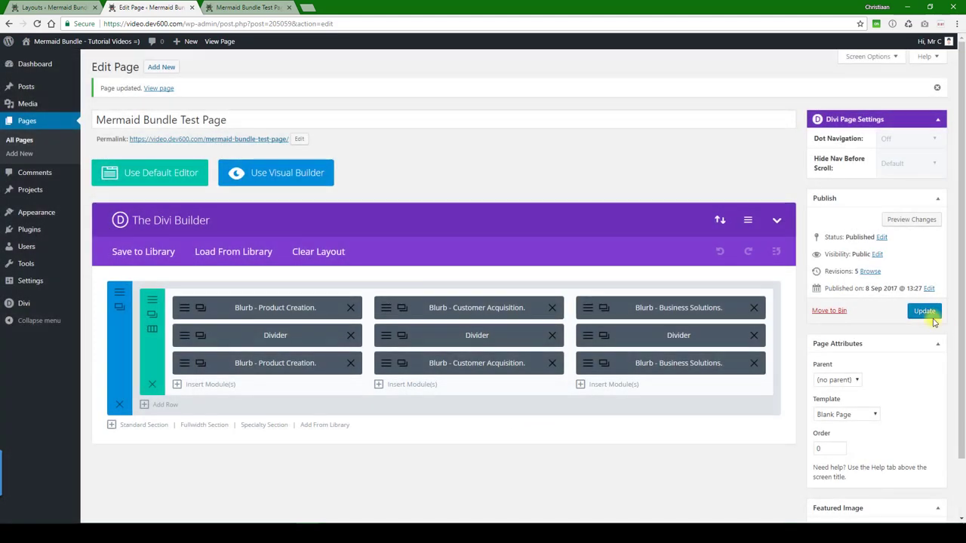
{"action": "left_click", "coordinate": [924, 310]}
{"action": "left_click", "coordinate": [271, 9]}
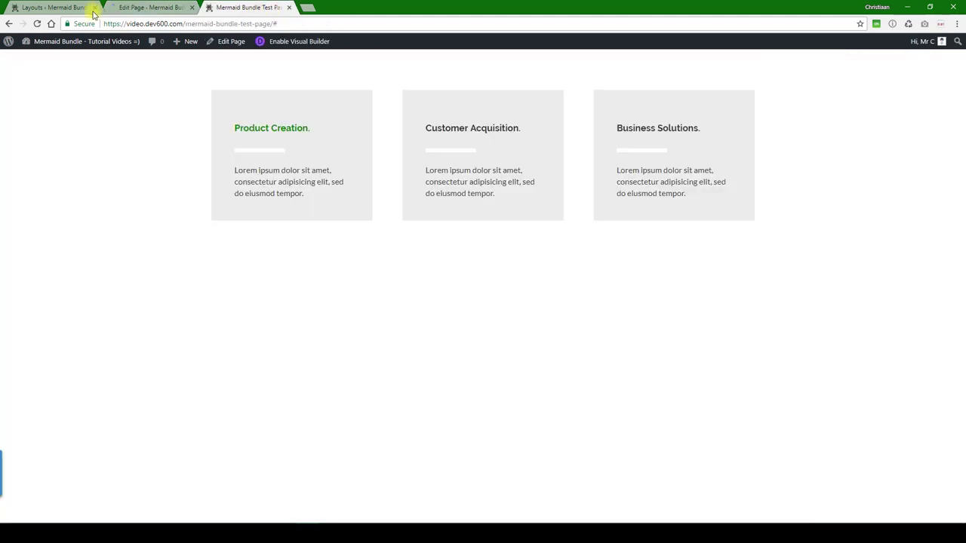